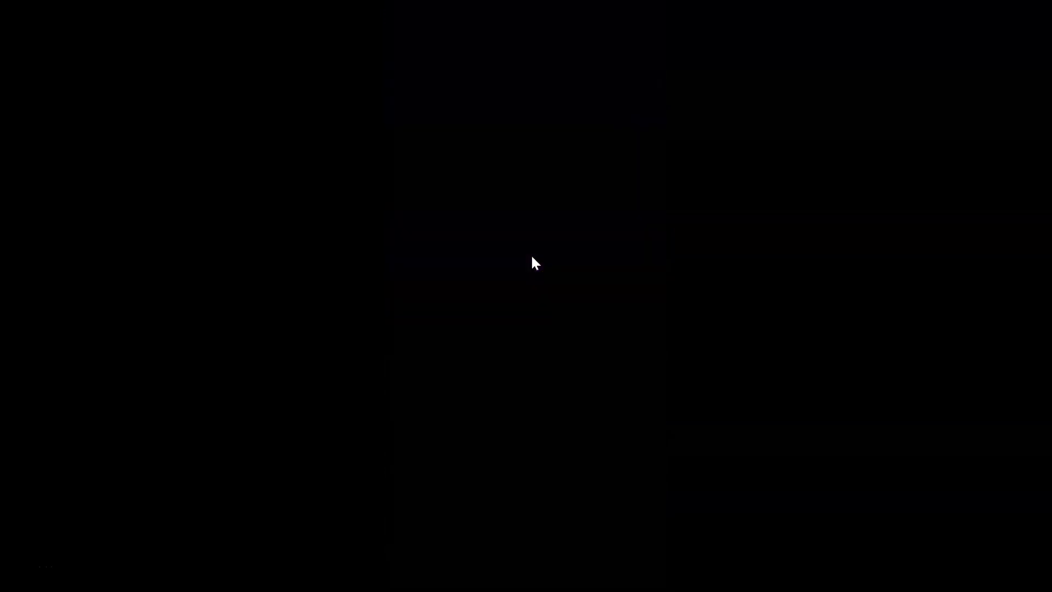
Step: Unlock the phone and apply the installed Limitless theme from the Themes app
{"action": "left_click", "coordinate": [531, 254]}
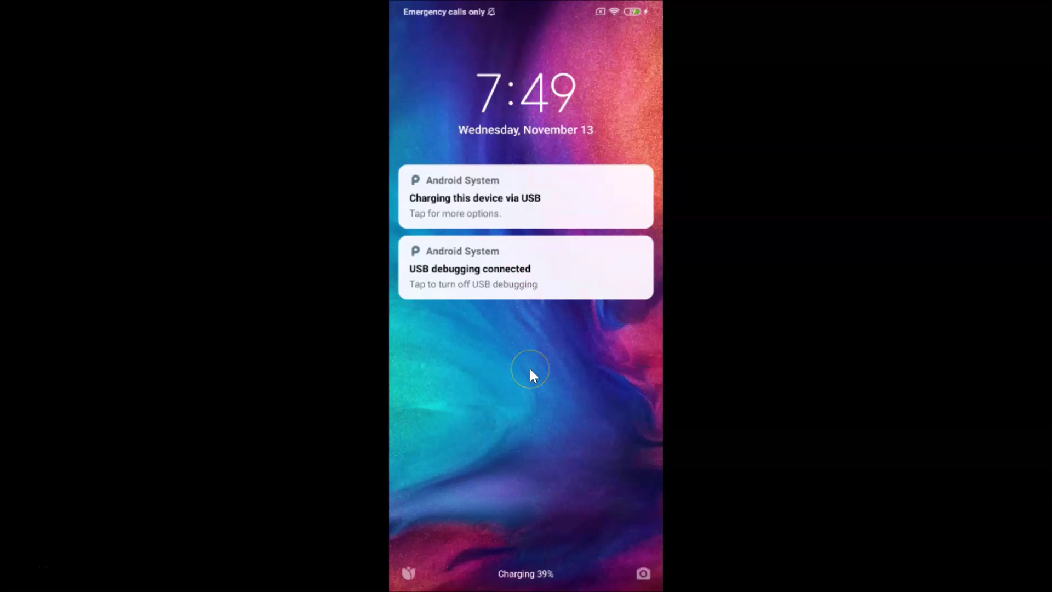
{"action": "scroll", "coordinate": [531, 370], "scroll_direction": "down", "scroll_amount": 3}
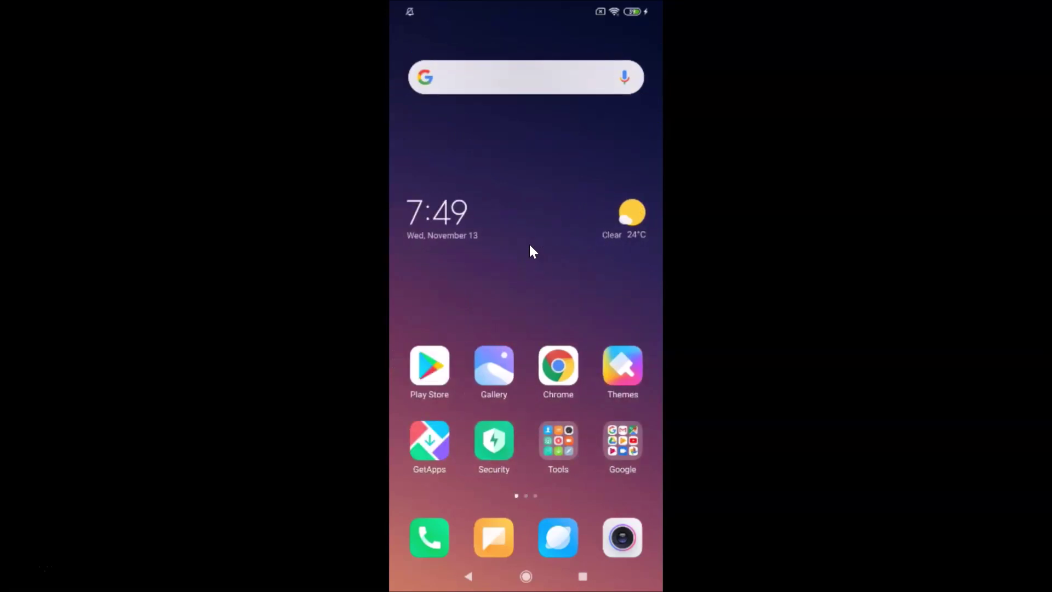
{"action": "left_click", "coordinate": [618, 355]}
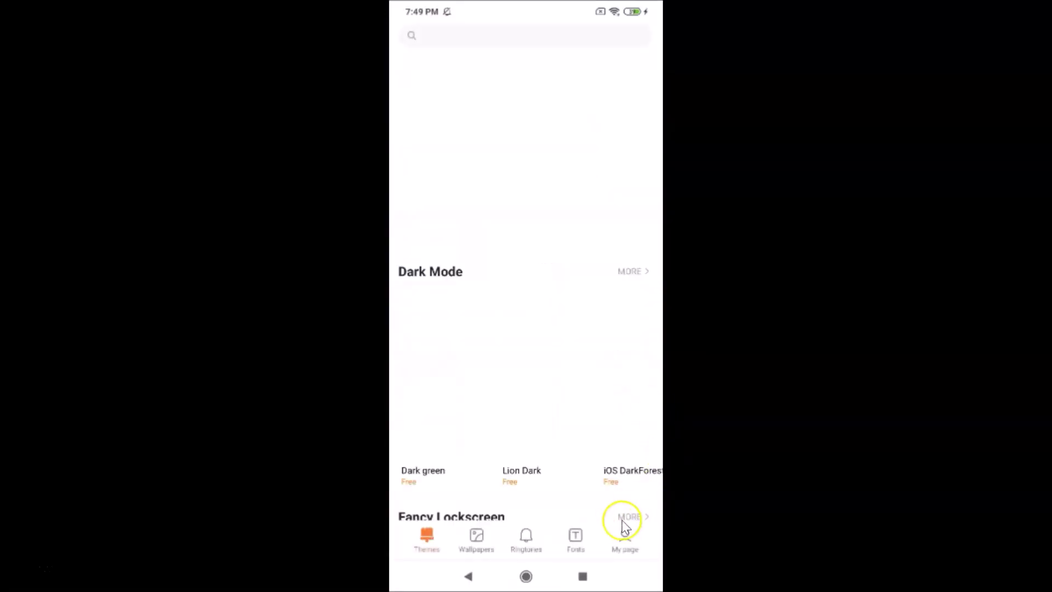
{"action": "left_click", "coordinate": [624, 541]}
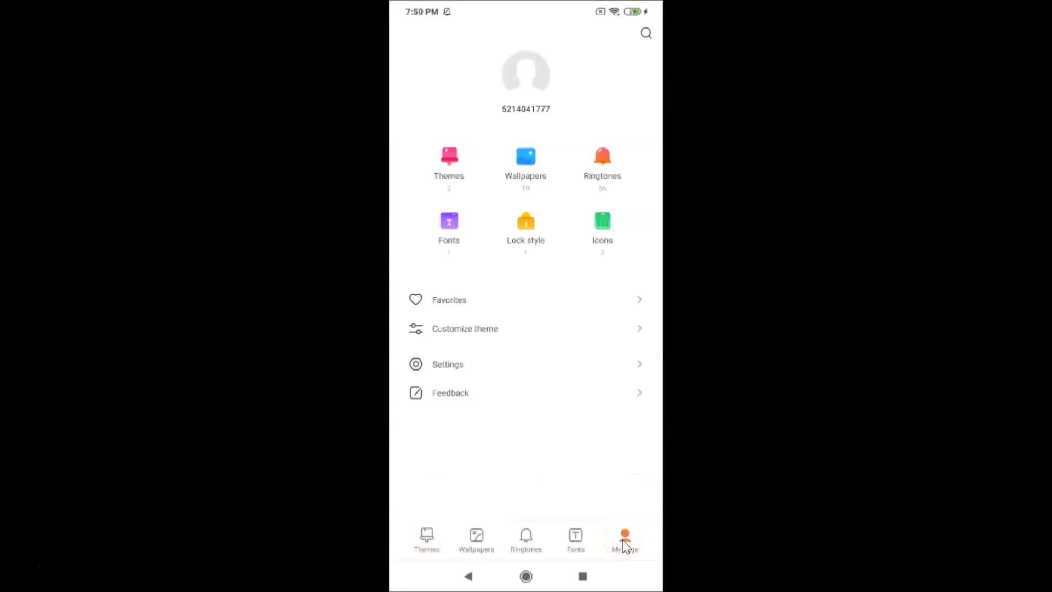
{"action": "left_click", "coordinate": [458, 165]}
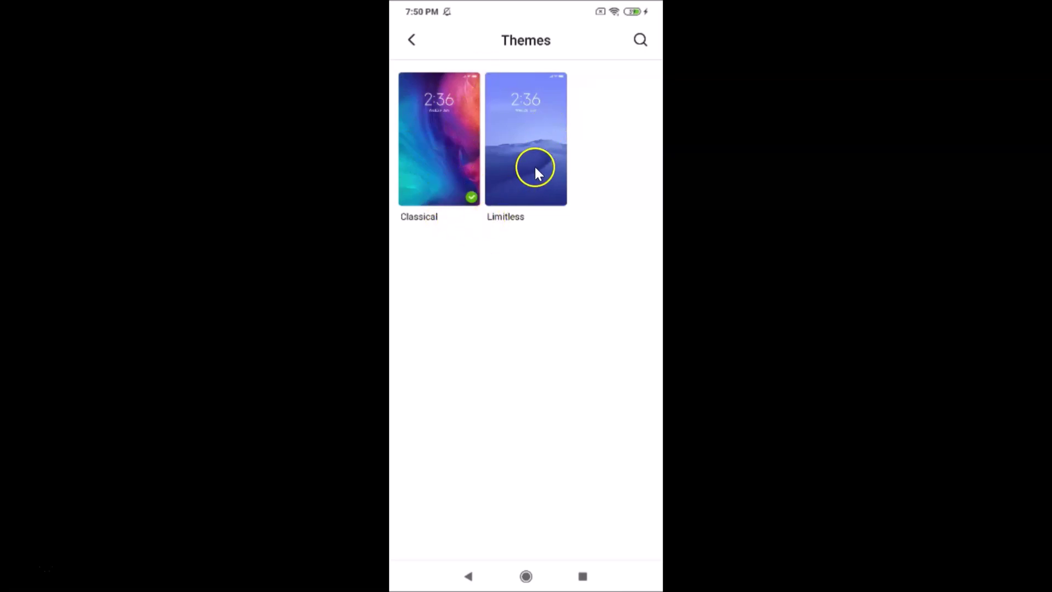
{"action": "left_click", "coordinate": [521, 172]}
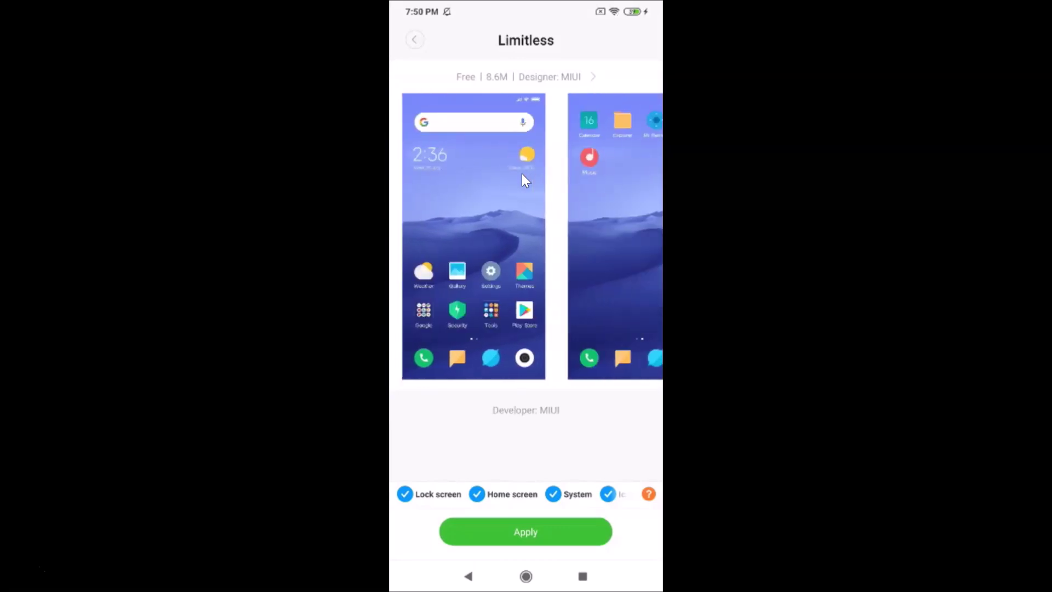
{"action": "left_click", "coordinate": [527, 532]}
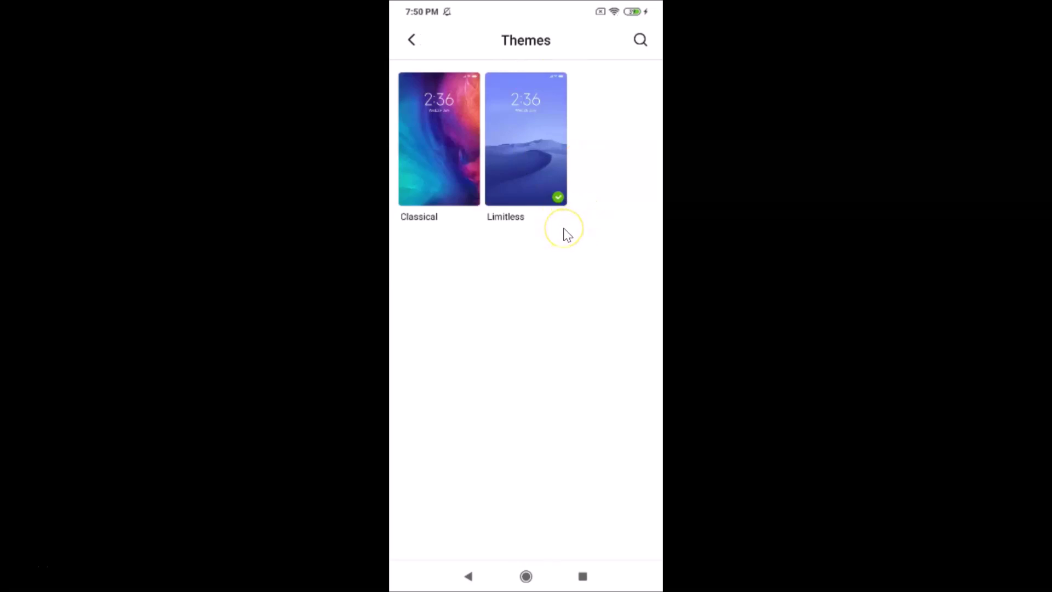
Step: Leave the Themes app and return to the home screen by way of the recent-apps overview
{"action": "middle_click", "coordinate": [580, 369]}
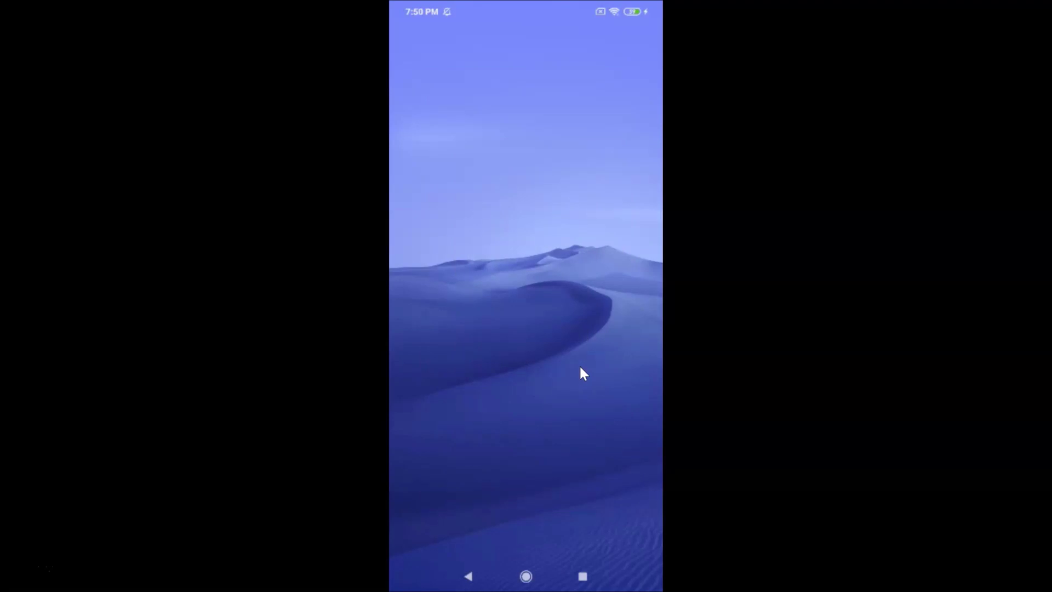
{"action": "left_click", "coordinate": [563, 351]}
{"action": "key", "text": "ctrl+s"}
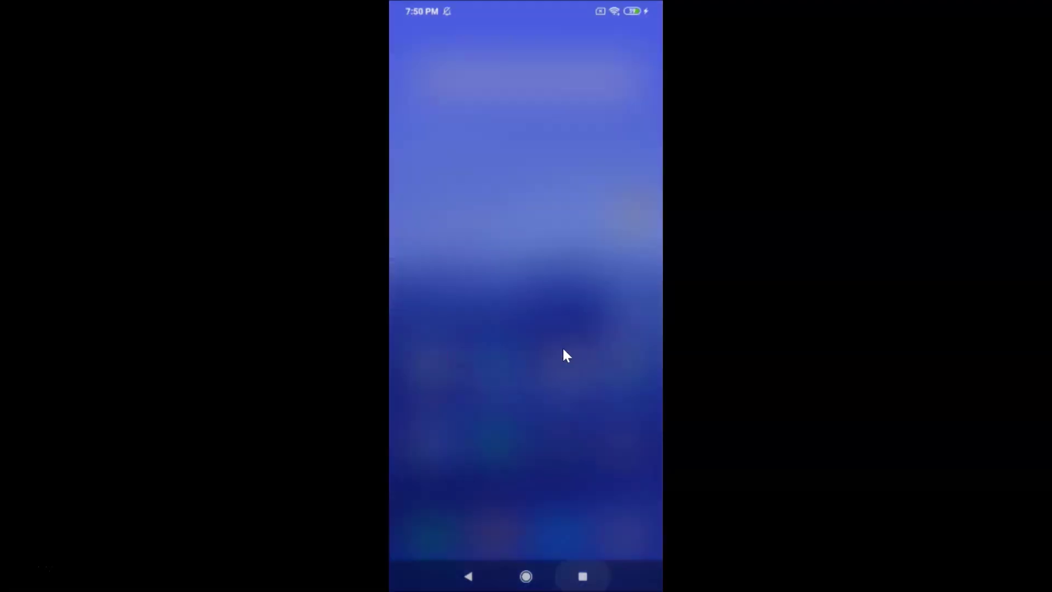
{"action": "middle_click", "coordinate": [563, 351]}
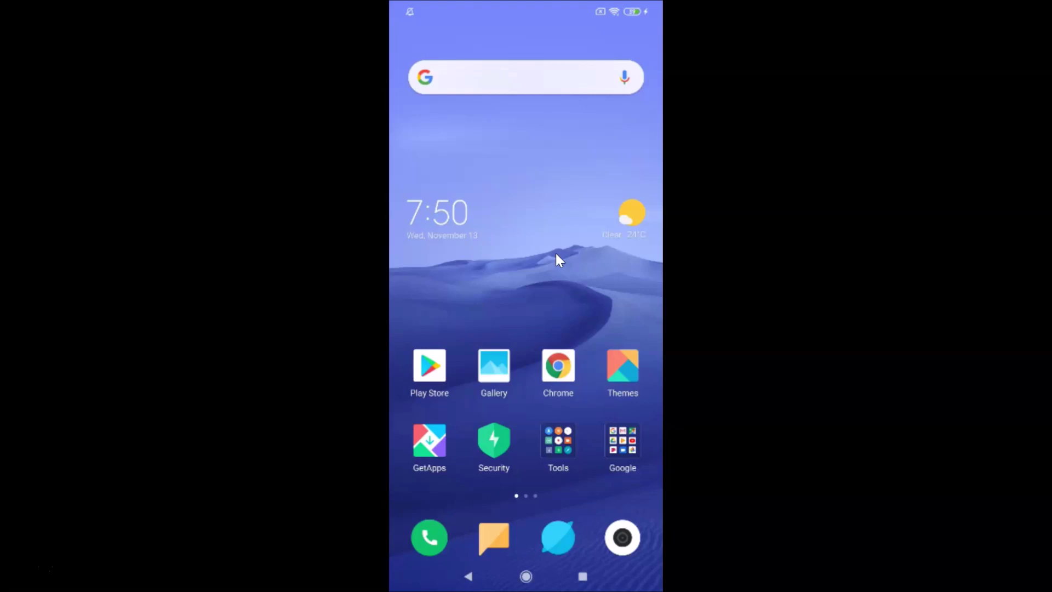
Step: Open the Date & time page within the phone's additional settings
{"action": "scroll", "coordinate": [556, 254], "scroll_direction": "down", "scroll_amount": 1}
{"action": "left_click", "coordinate": [432, 220]}
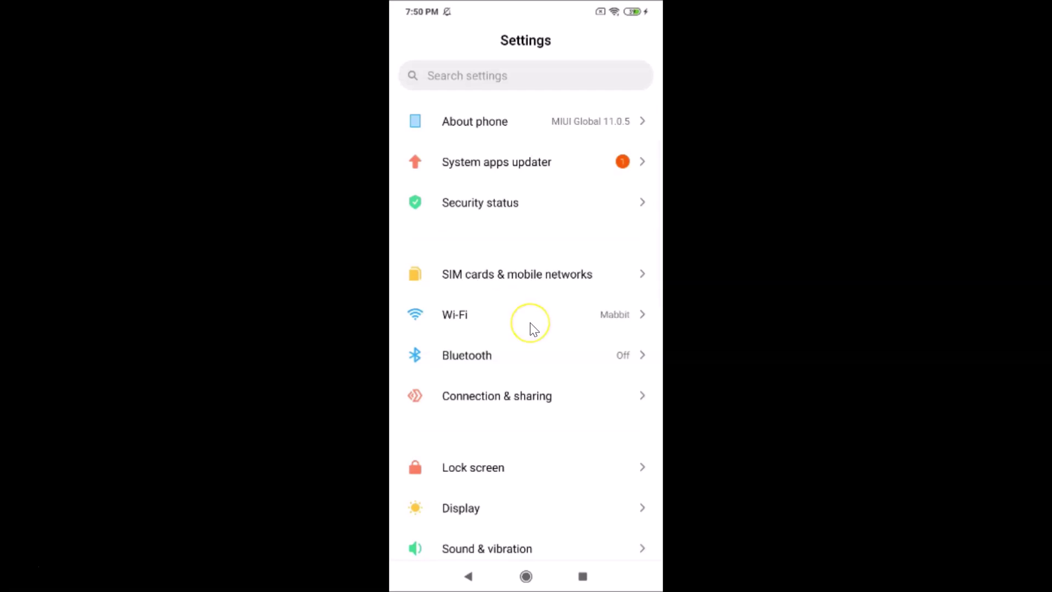
{"action": "scroll", "coordinate": [530, 321], "scroll_direction": "down", "scroll_amount": 3}
{"action": "scroll", "coordinate": [535, 329], "scroll_direction": "down", "scroll_amount": 5}
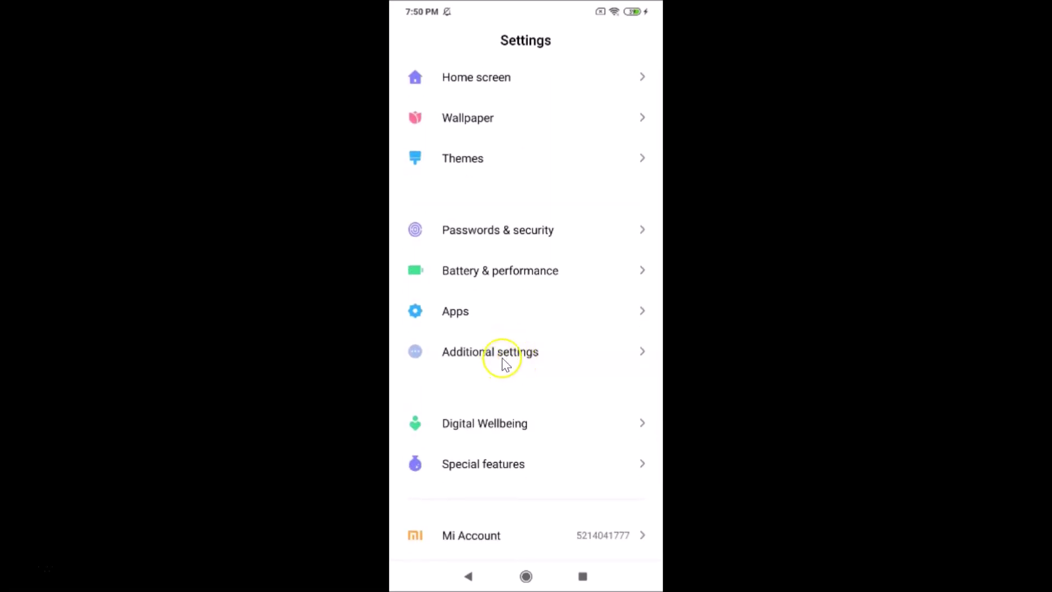
{"action": "left_click", "coordinate": [507, 362]}
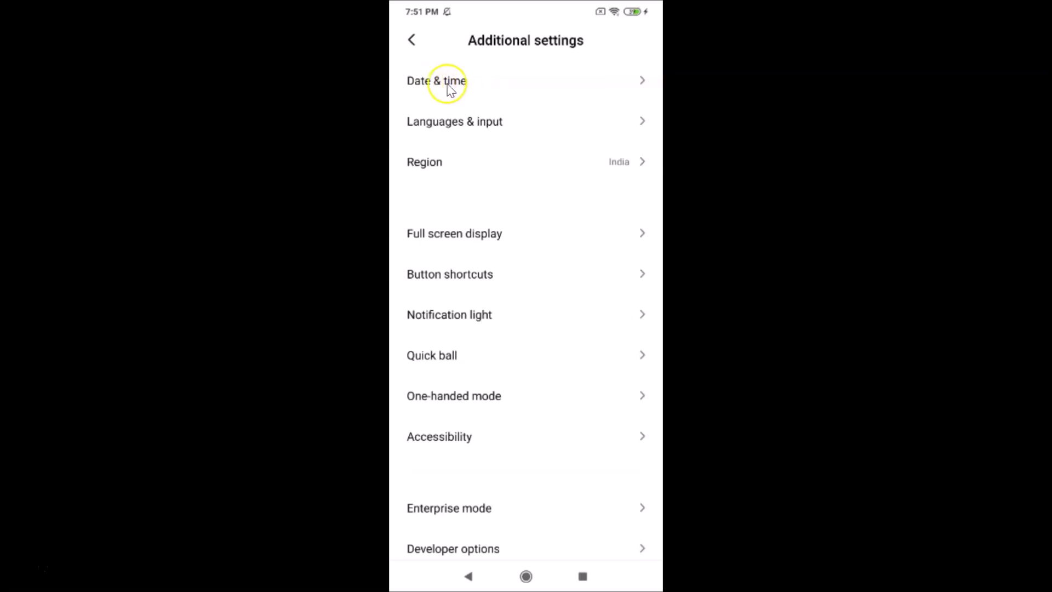
{"action": "left_click", "coordinate": [488, 80]}
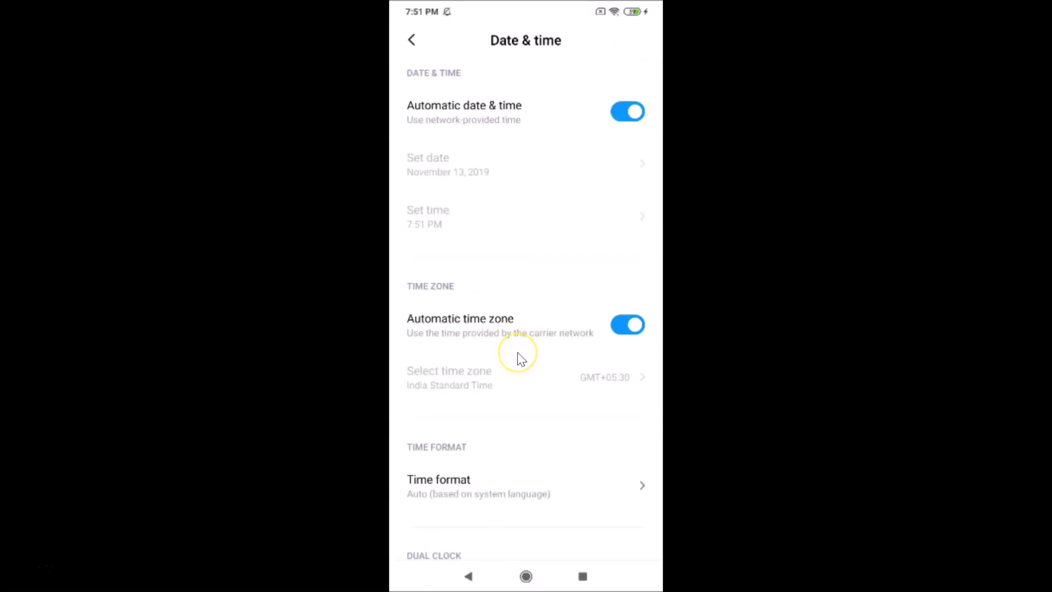
Step: Turn on Dual clock and acknowledge the notice about where it is displayed
{"action": "scroll", "coordinate": [521, 359], "scroll_direction": "down", "scroll_amount": 3}
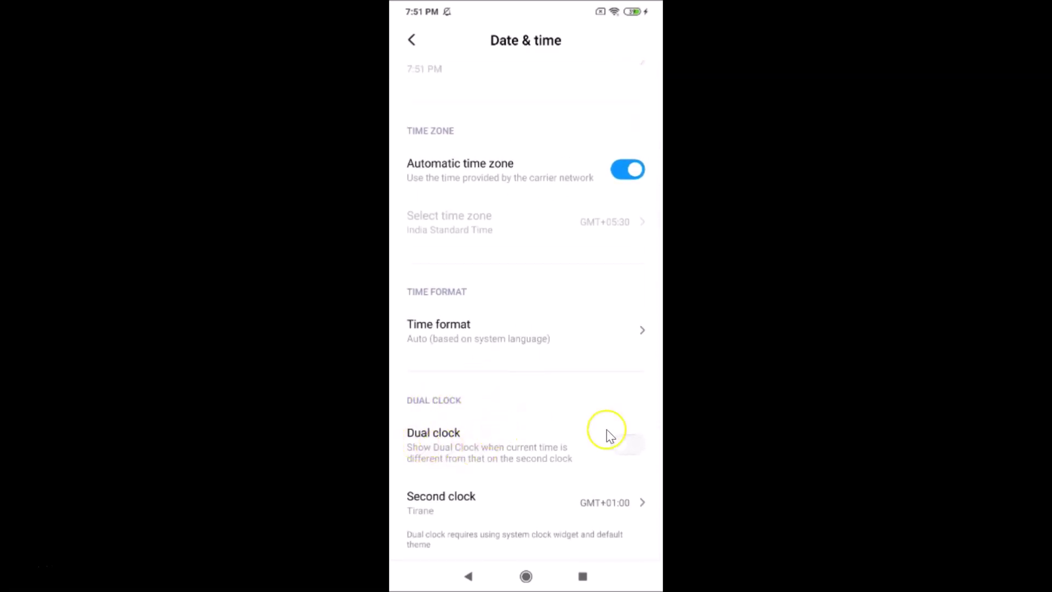
{"action": "left_click", "coordinate": [632, 448]}
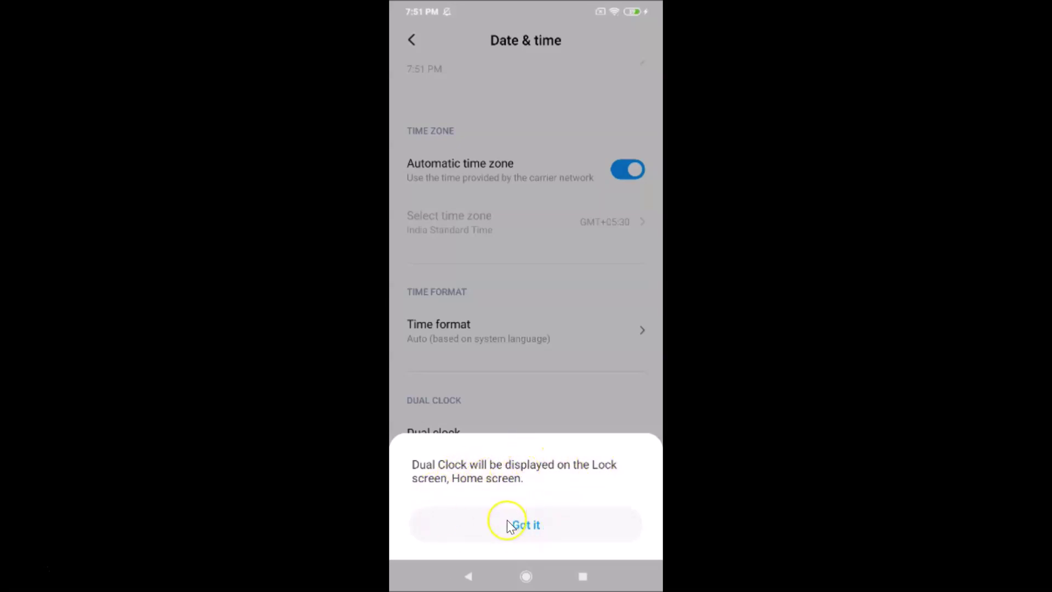
{"action": "left_click", "coordinate": [529, 524]}
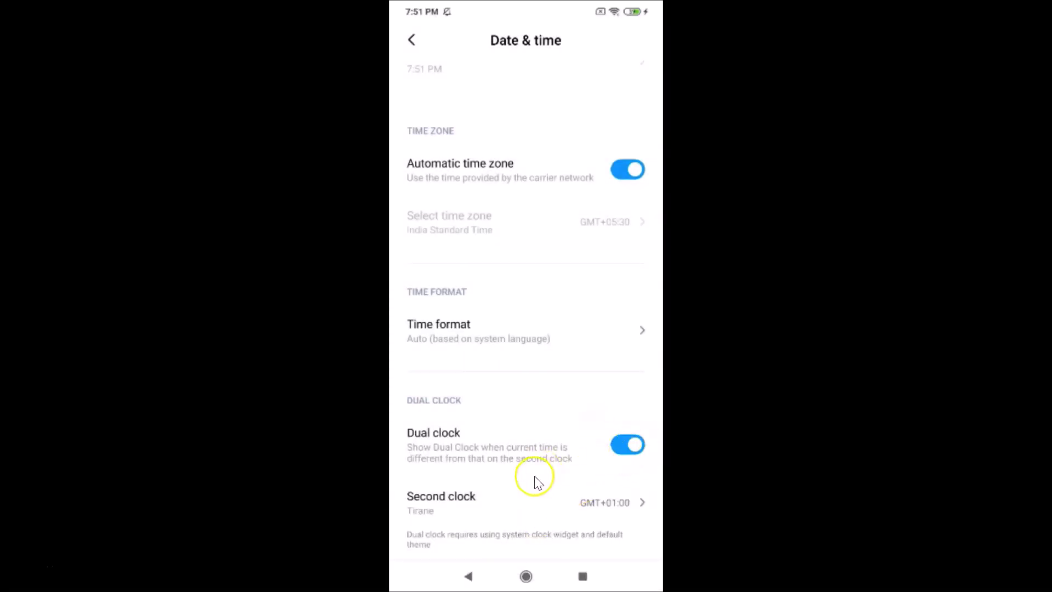
Step: Set the second clock's region to United States and its time zone to Los Angeles (GMT-08:00)
{"action": "left_click", "coordinate": [465, 502]}
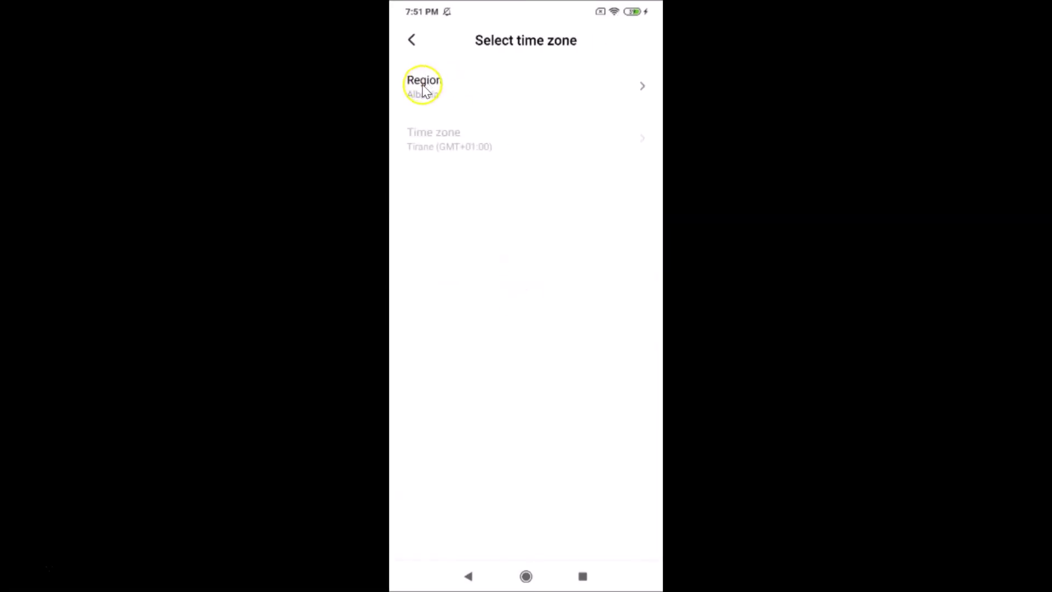
{"action": "left_click", "coordinate": [445, 87]}
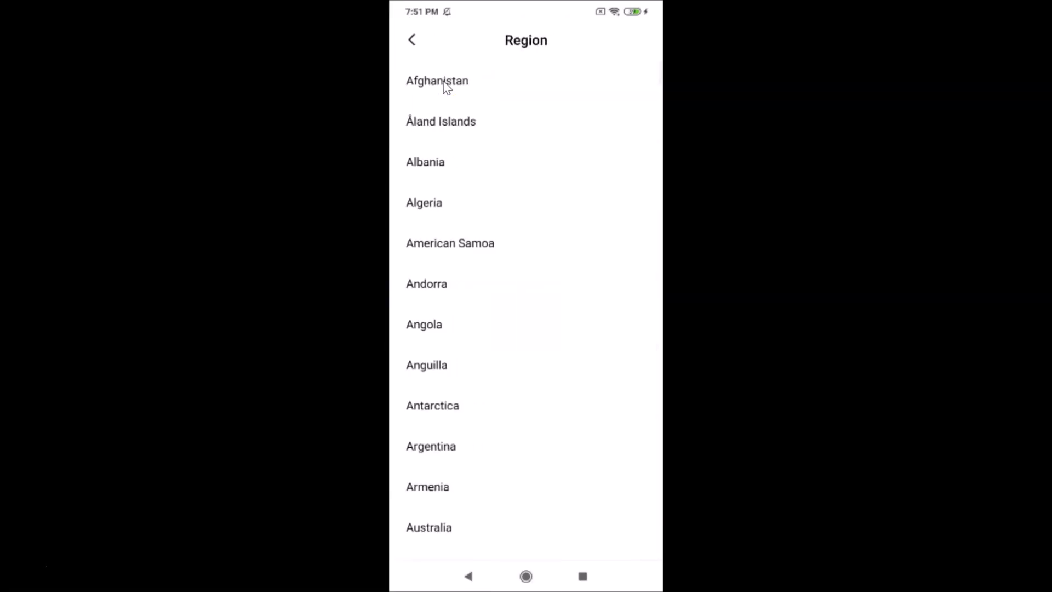
{"action": "scroll", "coordinate": [468, 192], "scroll_direction": "down", "scroll_amount": 15}
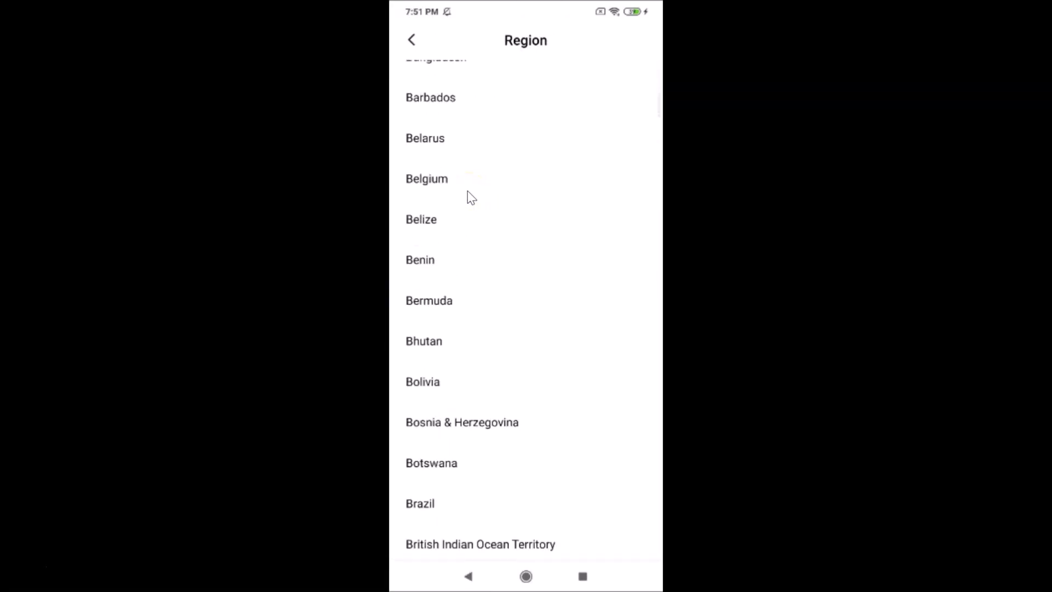
{"action": "scroll", "coordinate": [468, 191], "scroll_direction": "down", "scroll_amount": 20}
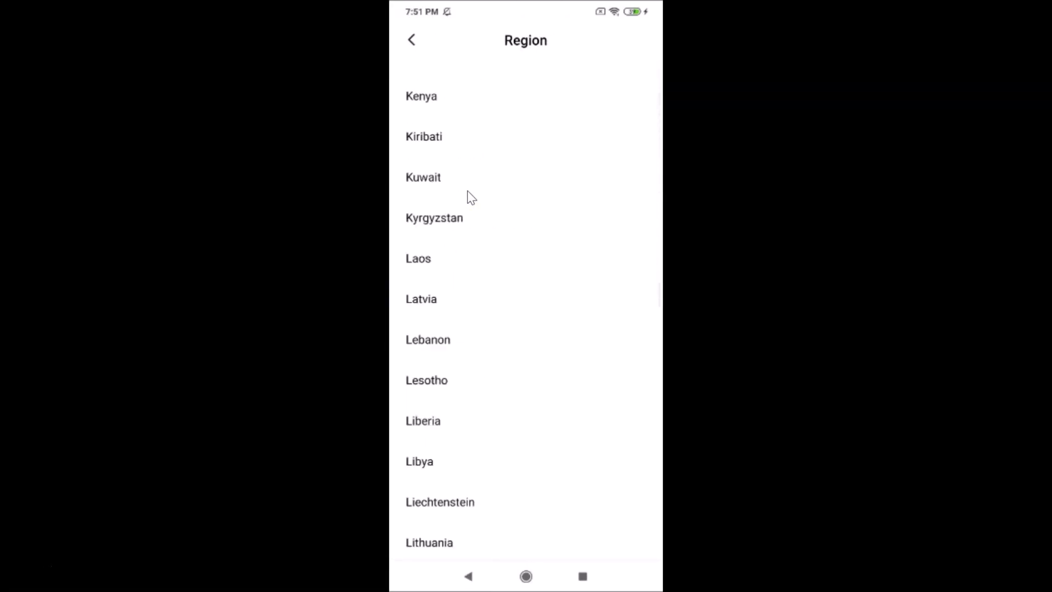
{"action": "scroll", "coordinate": [468, 191], "scroll_direction": "down", "scroll_amount": 20}
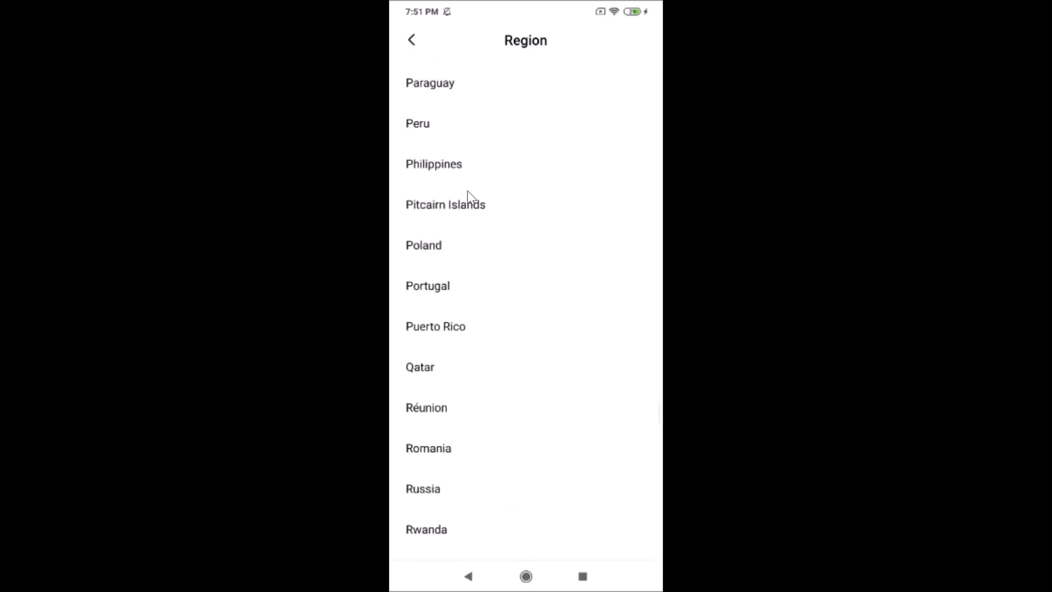
{"action": "scroll", "coordinate": [468, 191], "scroll_direction": "down", "scroll_amount": 15}
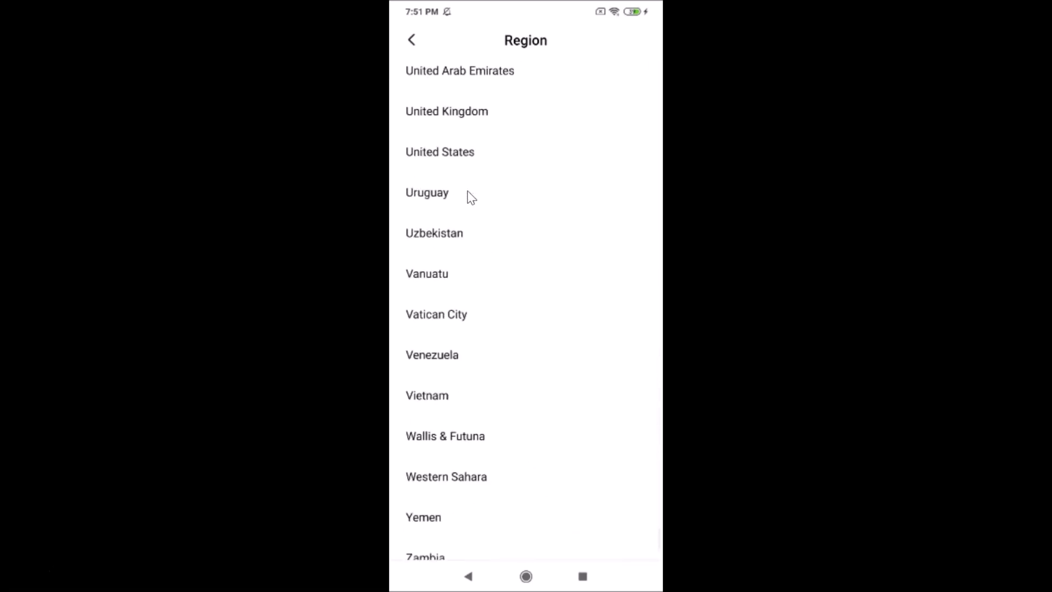
{"action": "scroll", "coordinate": [468, 191], "scroll_direction": "up", "scroll_amount": 4}
{"action": "left_click", "coordinate": [454, 239]}
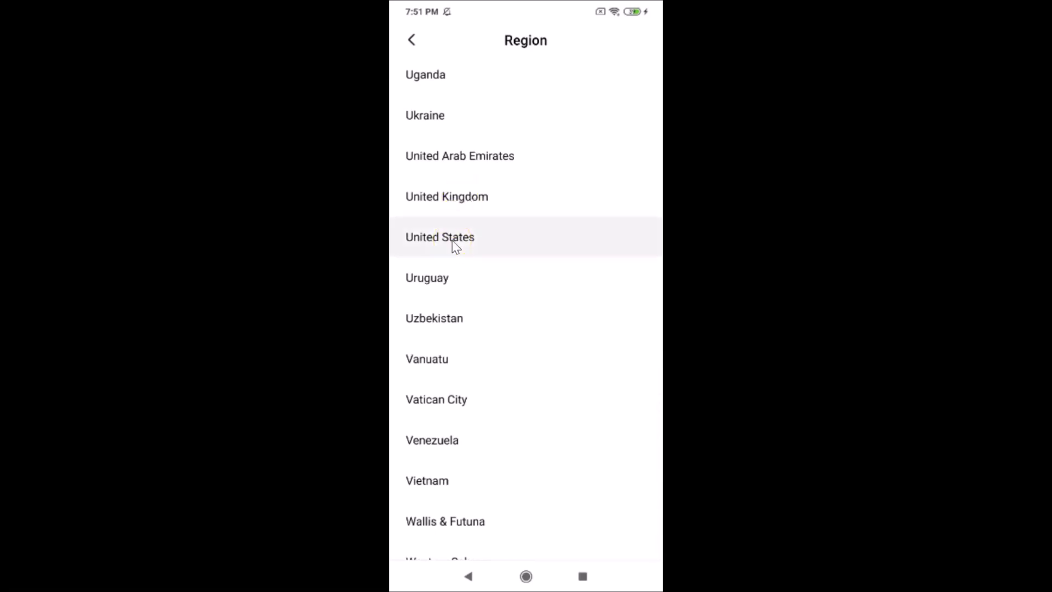
{"action": "left_click", "coordinate": [453, 241]}
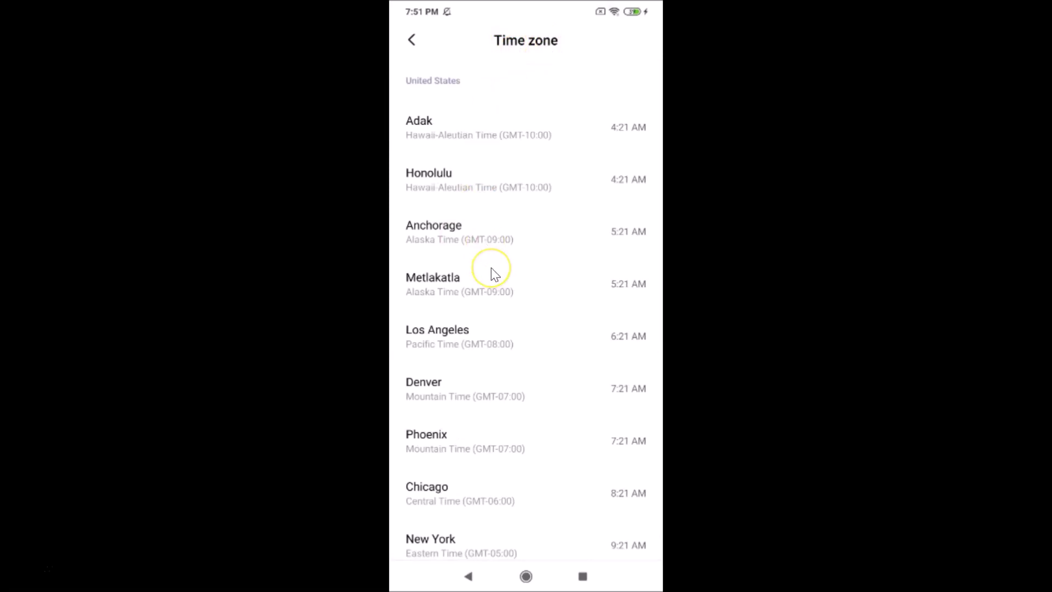
{"action": "scroll", "coordinate": [491, 268], "scroll_direction": "down", "scroll_amount": 1}
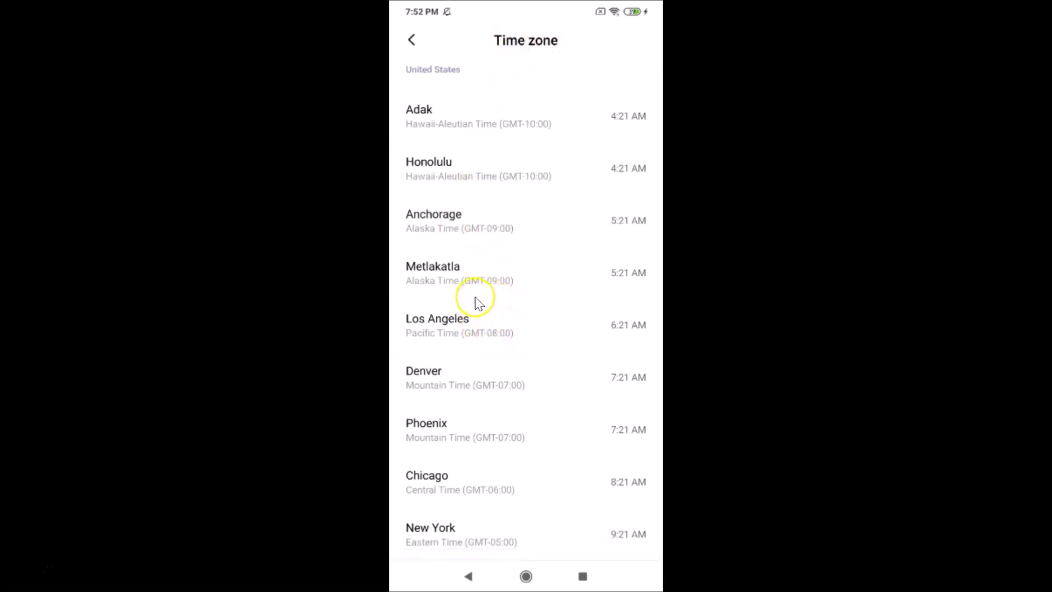
{"action": "left_click", "coordinate": [462, 319]}
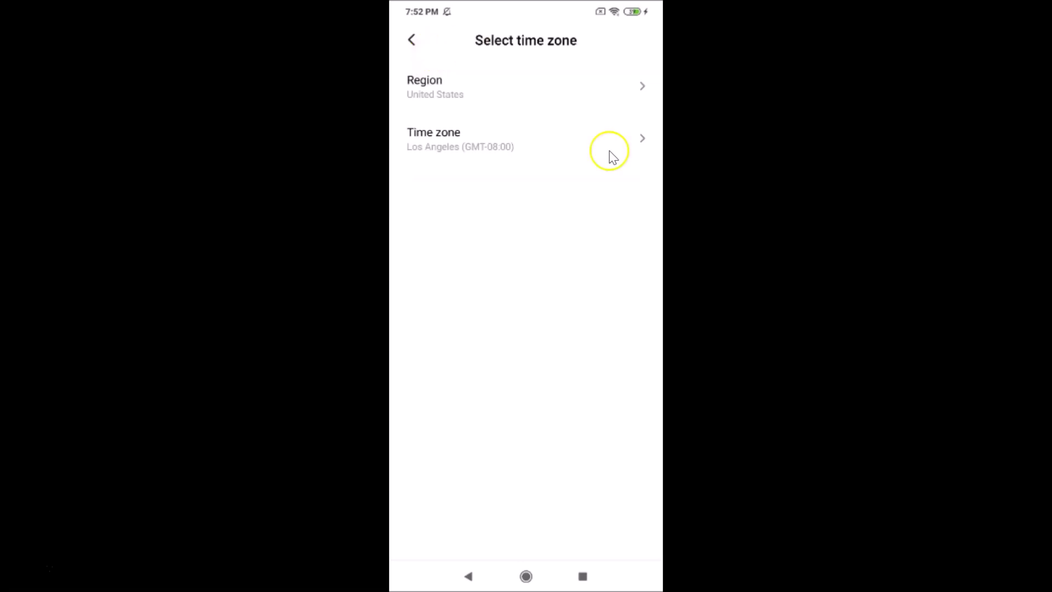
Step: Leave the settings and return to the first home screen page to examine the dual clock
{"action": "key", "text": "alt+s"}
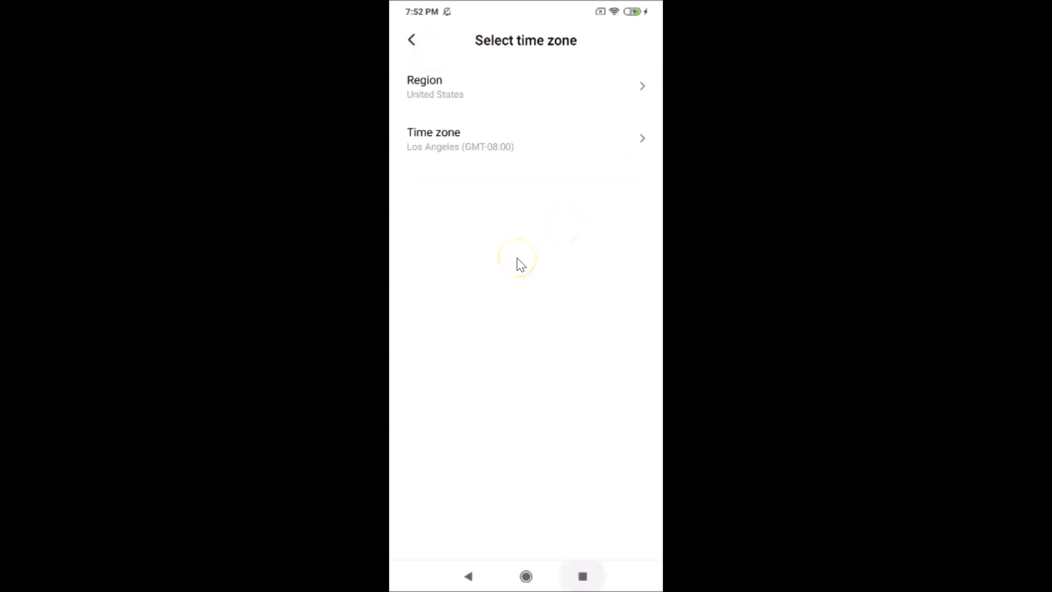
{"action": "left_click", "coordinate": [518, 260]}
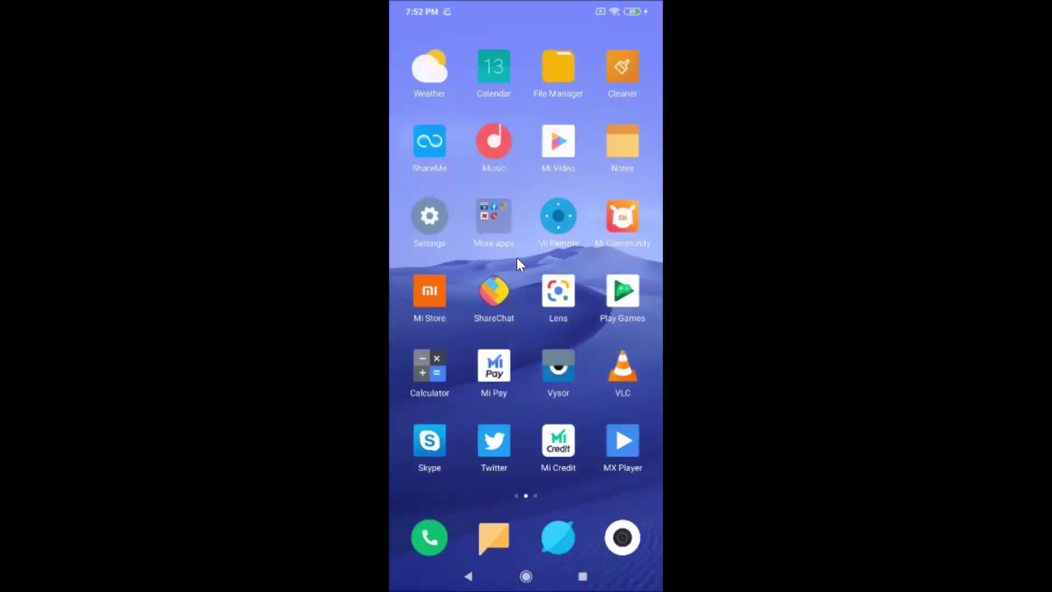
{"action": "key", "text": "Home"}
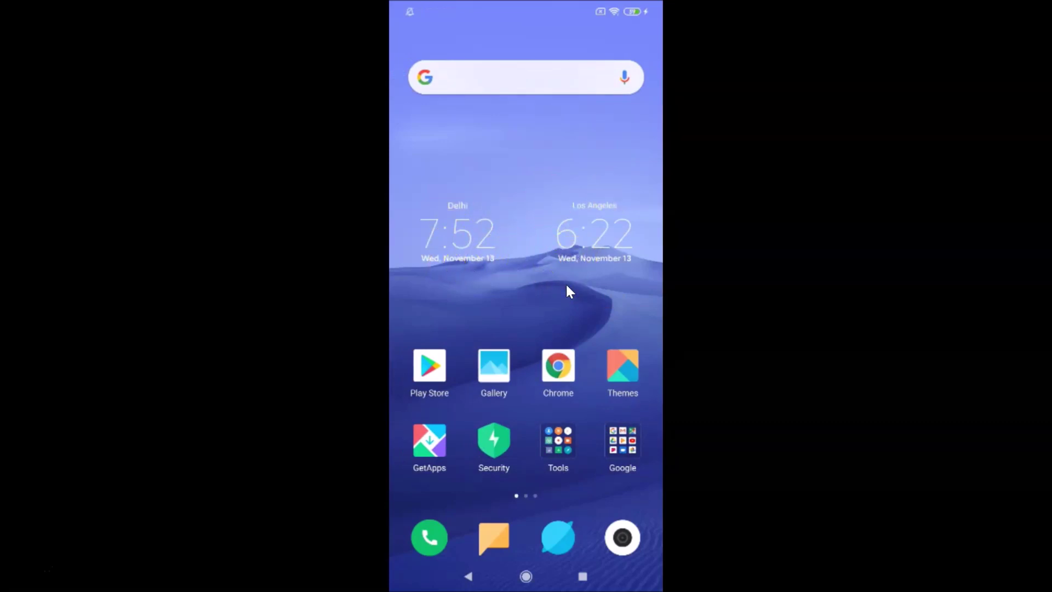
Step: Lock the phone and wake it again to examine the dual clock on the lock screen
{"action": "key", "text": "ctrl+p"}
{"action": "key", "text": "ctrl+p"}
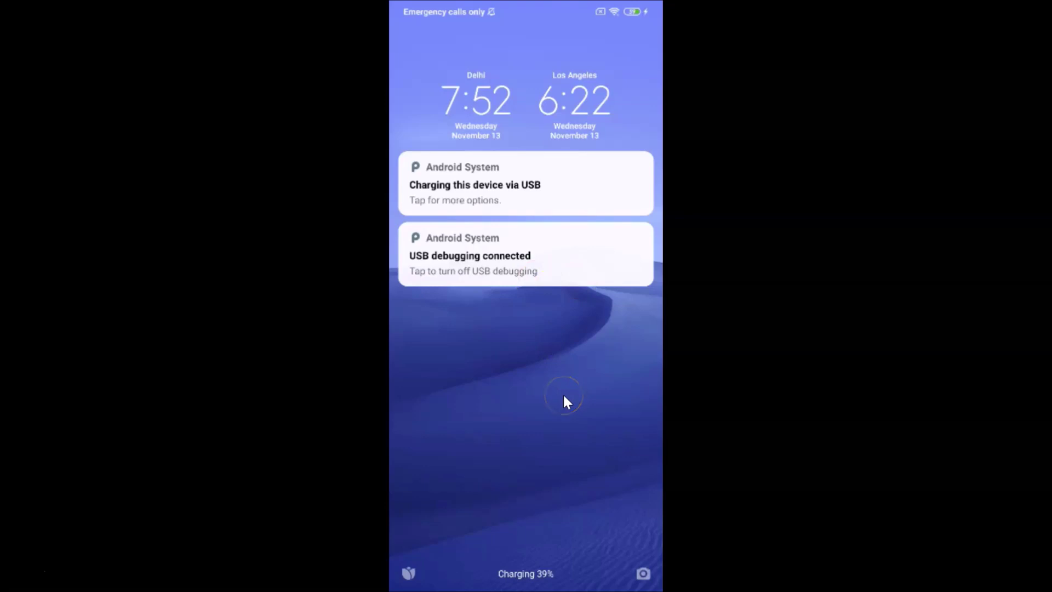
{"action": "right_click", "coordinate": [505, 316]}
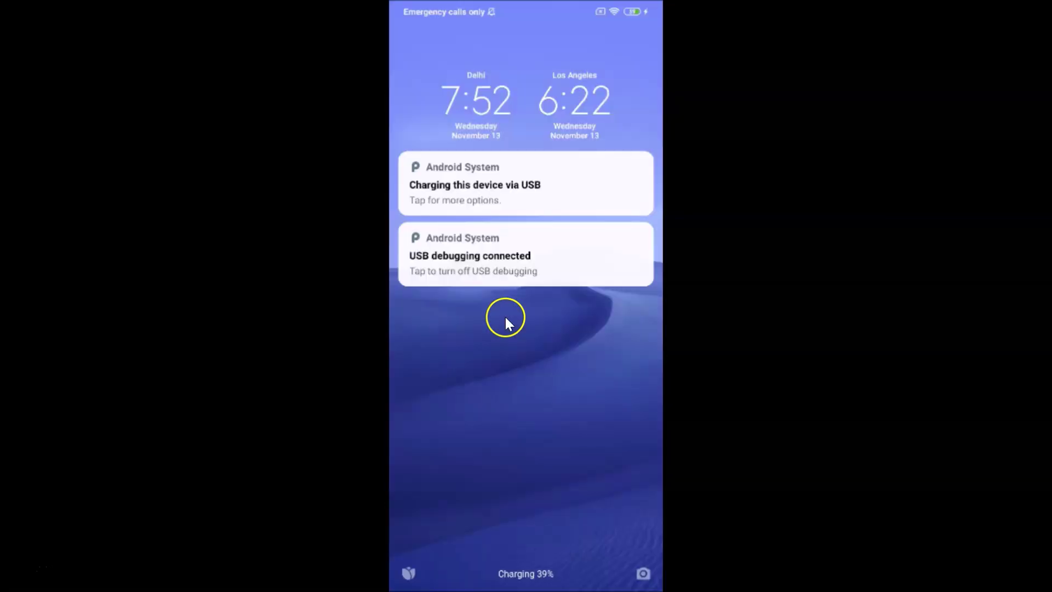